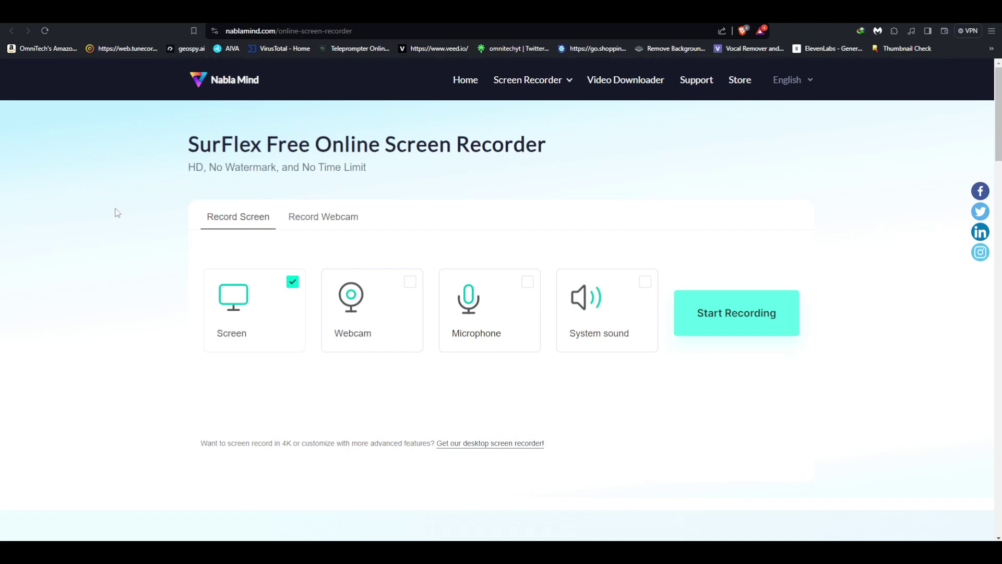
{"action": "scroll", "coordinate": [115, 213], "scroll_direction": "down", "scroll_amount": 2}
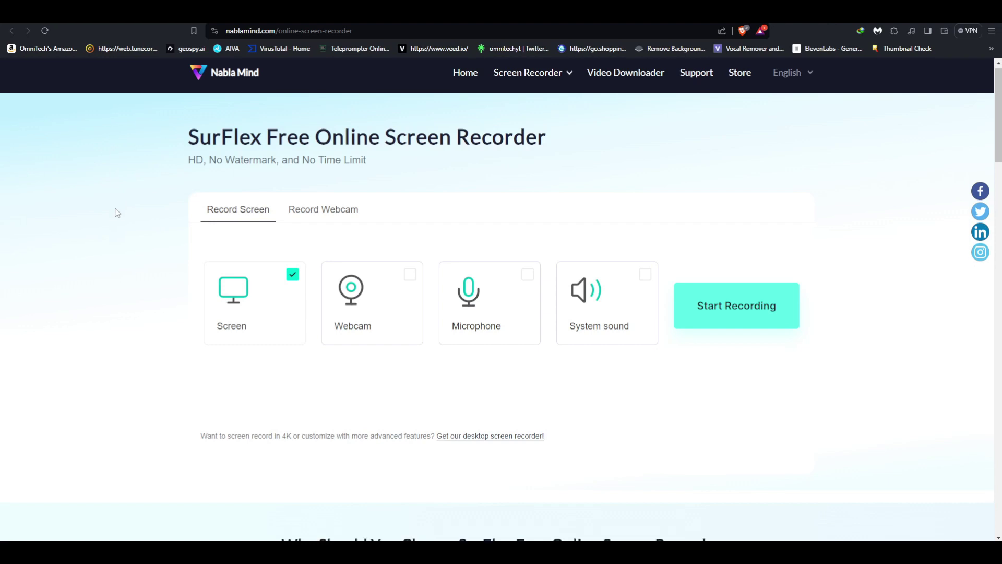
{"action": "scroll", "coordinate": [116, 213], "scroll_direction": "up", "scroll_amount": 2}
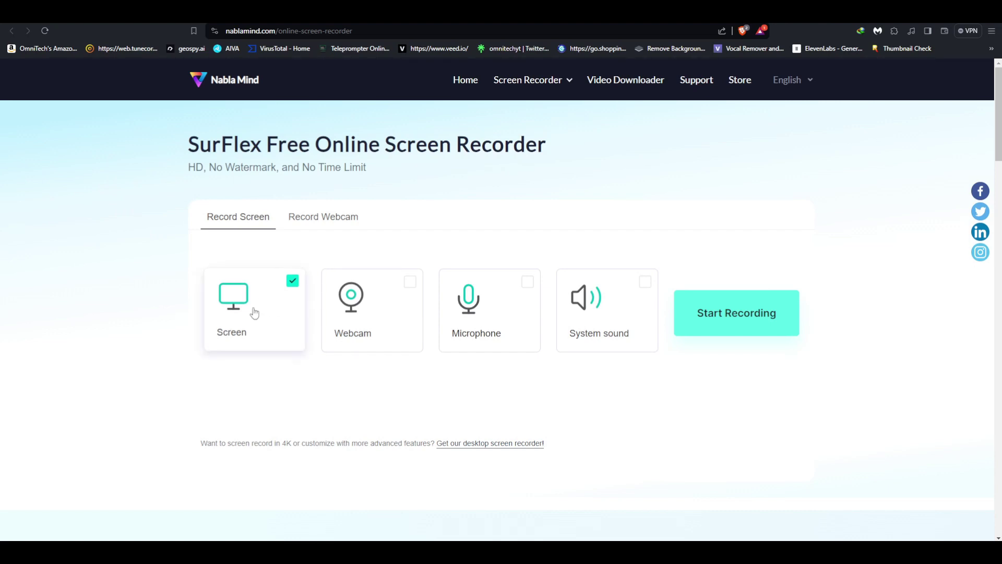
Step: Record screen with webcam and system sound but no microphone, and start recording
{"action": "left_click", "coordinate": [383, 278]}
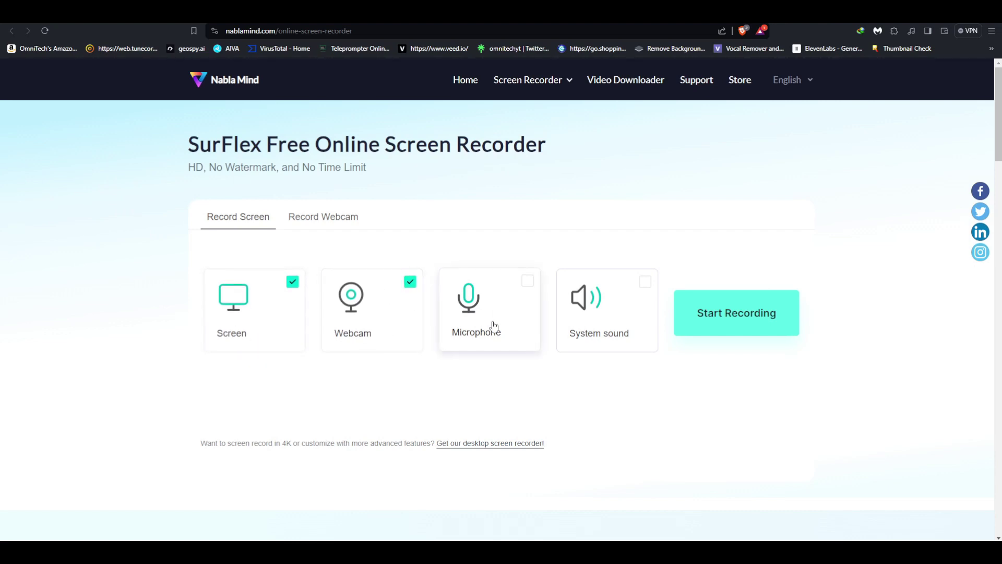
{"action": "left_click", "coordinate": [528, 282]}
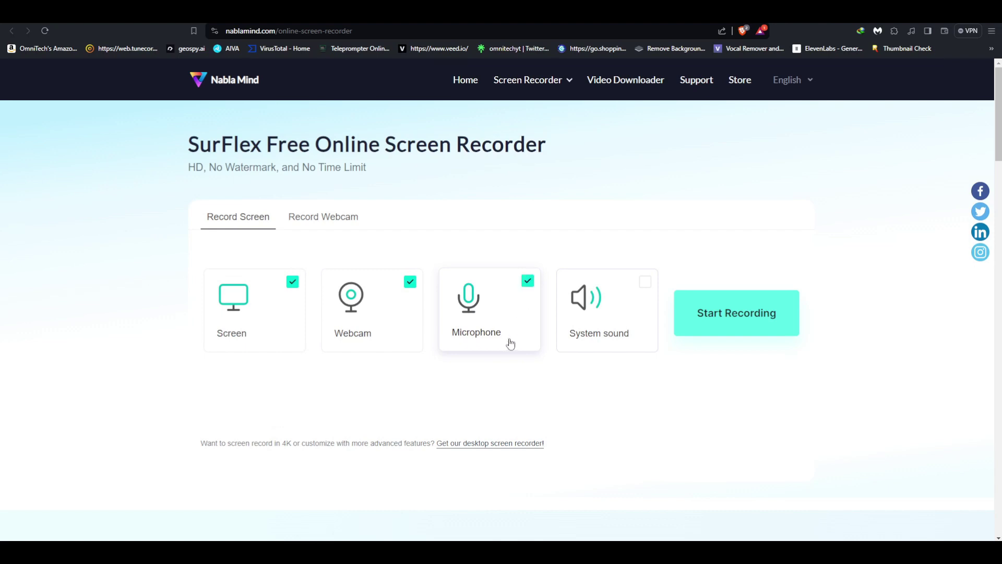
{"action": "left_click", "coordinate": [645, 283]}
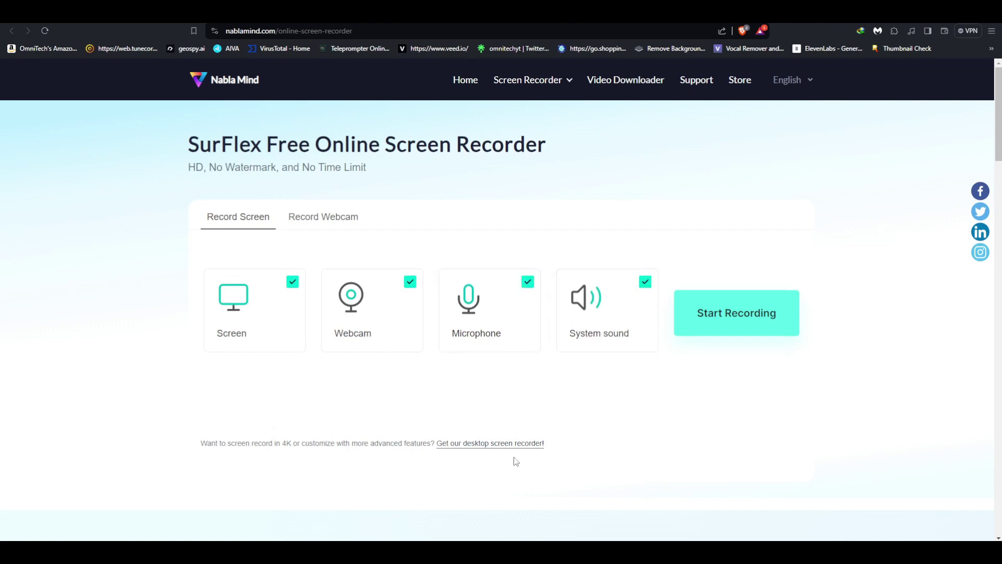
{"action": "left_click", "coordinate": [528, 281]}
{"action": "left_click", "coordinate": [726, 305]}
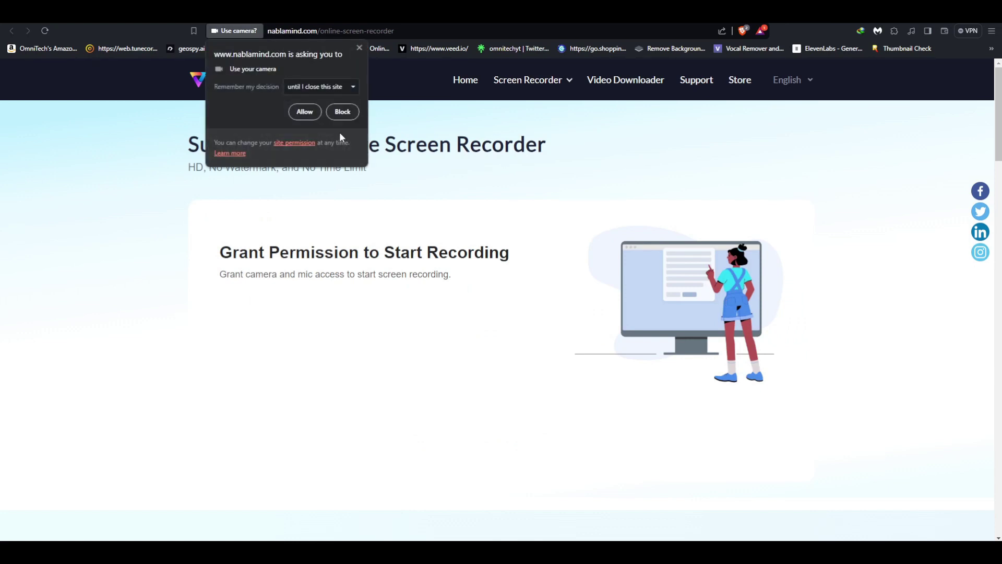
Step: Allow camera access and pick Screen 4 with system audio, after viewing Window and Brave Tab
{"action": "left_click", "coordinate": [303, 112]}
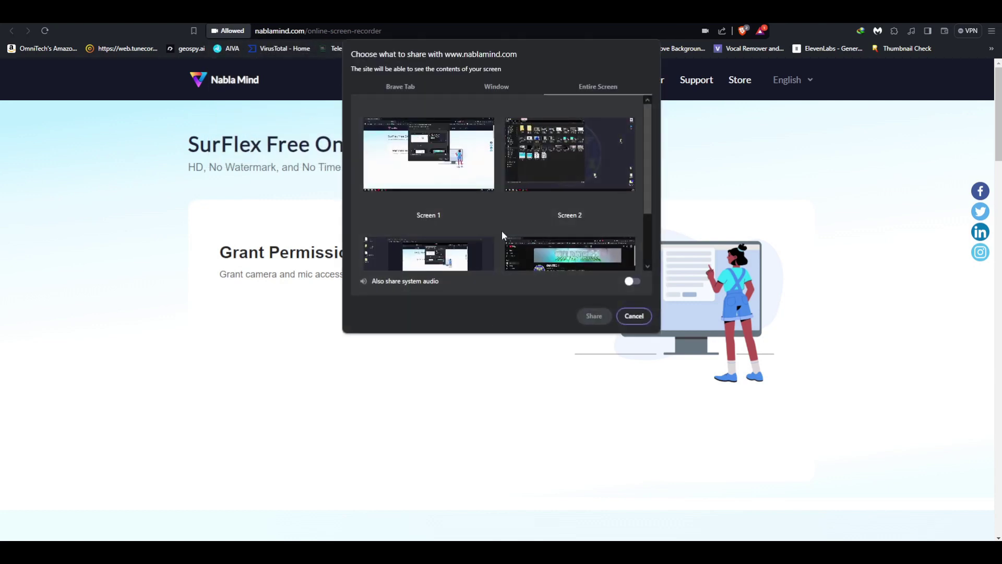
{"action": "scroll", "coordinate": [520, 193], "scroll_direction": "down", "scroll_amount": 2}
{"action": "scroll", "coordinate": [512, 197], "scroll_direction": "up", "scroll_amount": 2}
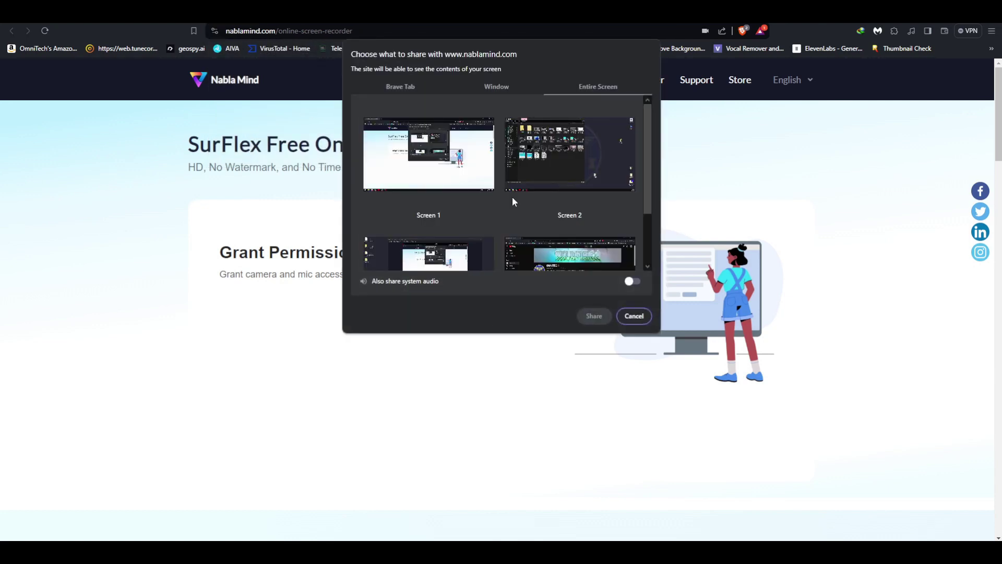
{"action": "scroll", "coordinate": [504, 196], "scroll_direction": "down", "scroll_amount": 2}
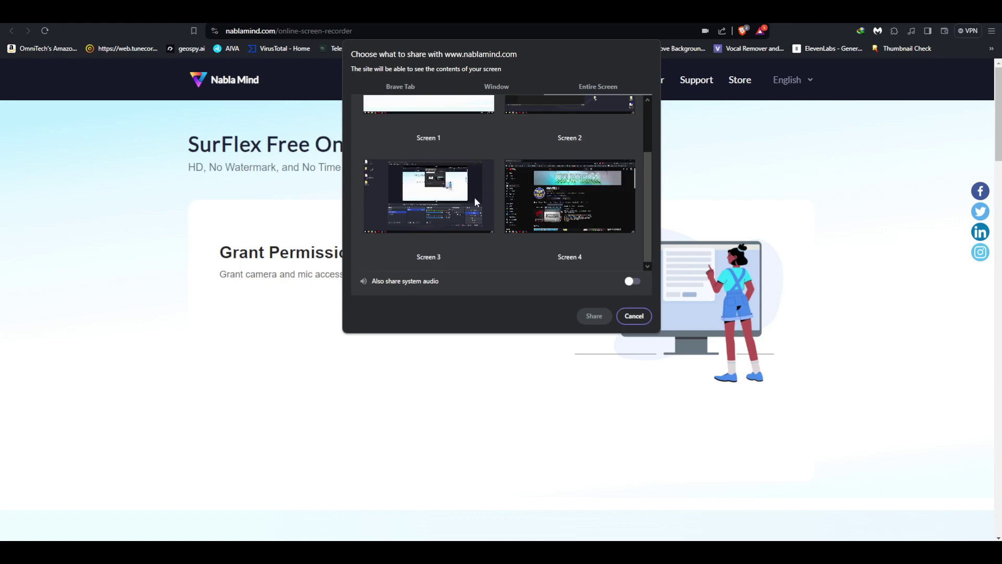
{"action": "scroll", "coordinate": [495, 185], "scroll_direction": "up", "scroll_amount": 2}
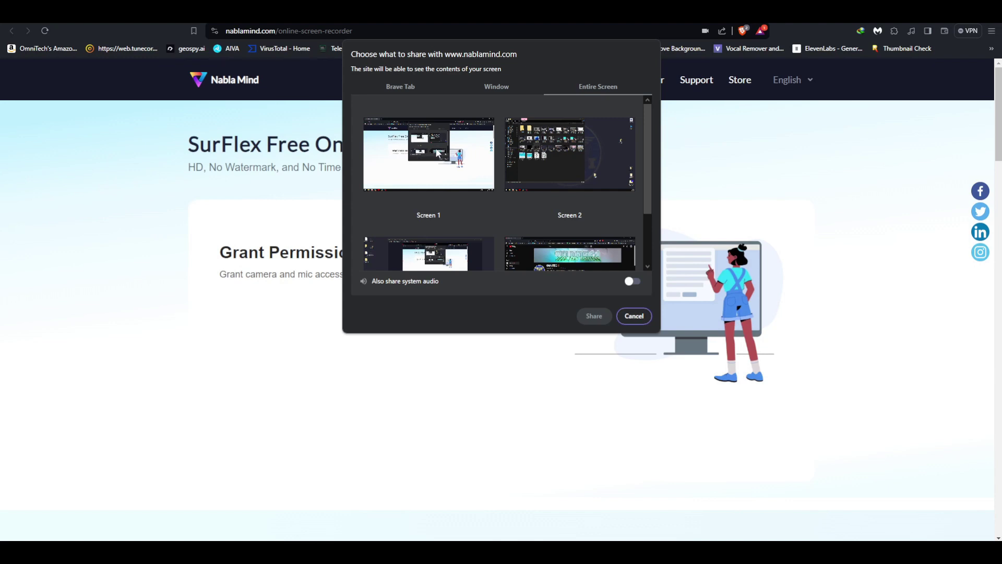
{"action": "scroll", "coordinate": [502, 180], "scroll_direction": "down", "scroll_amount": 2}
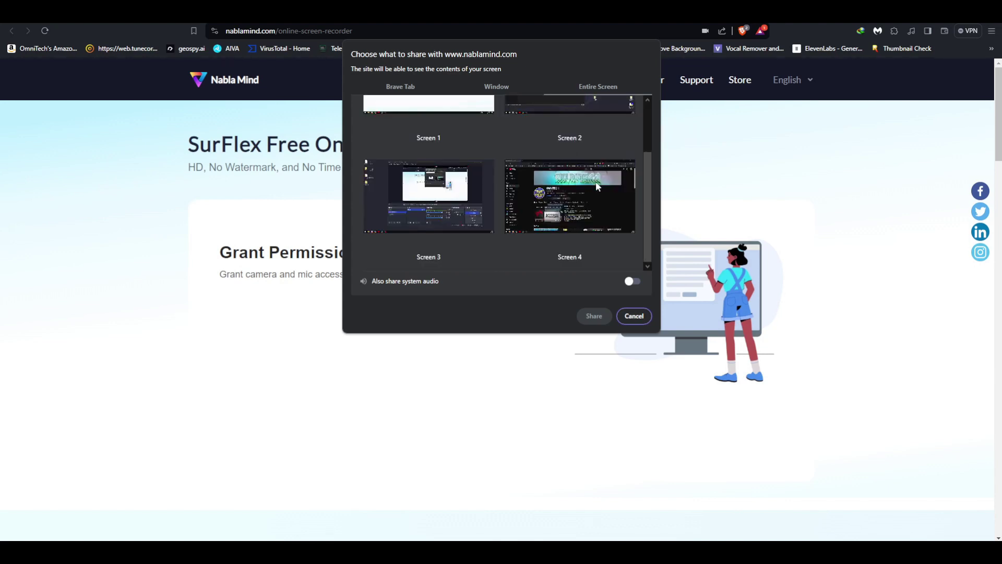
{"action": "left_click", "coordinate": [581, 190]}
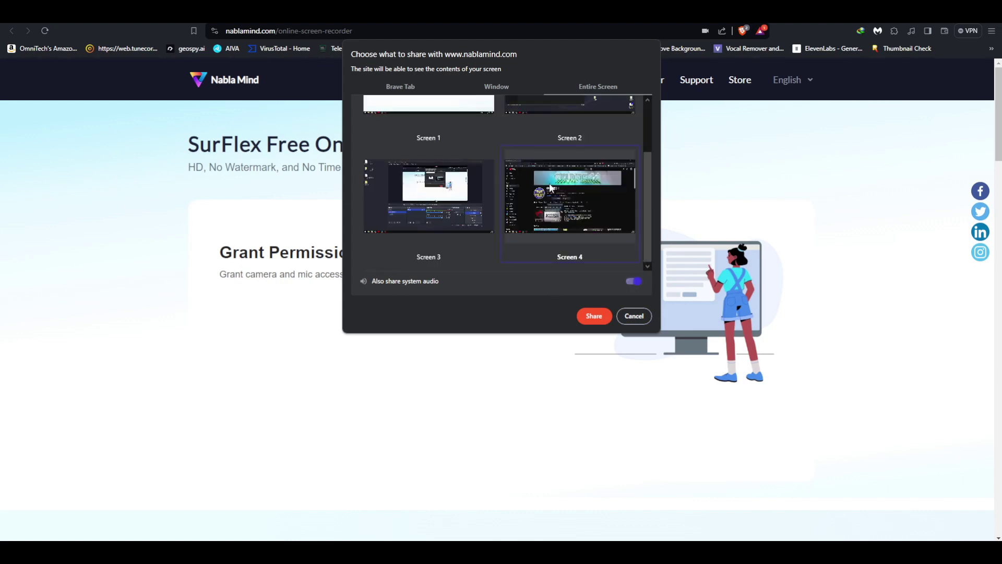
{"action": "left_click", "coordinate": [498, 87]}
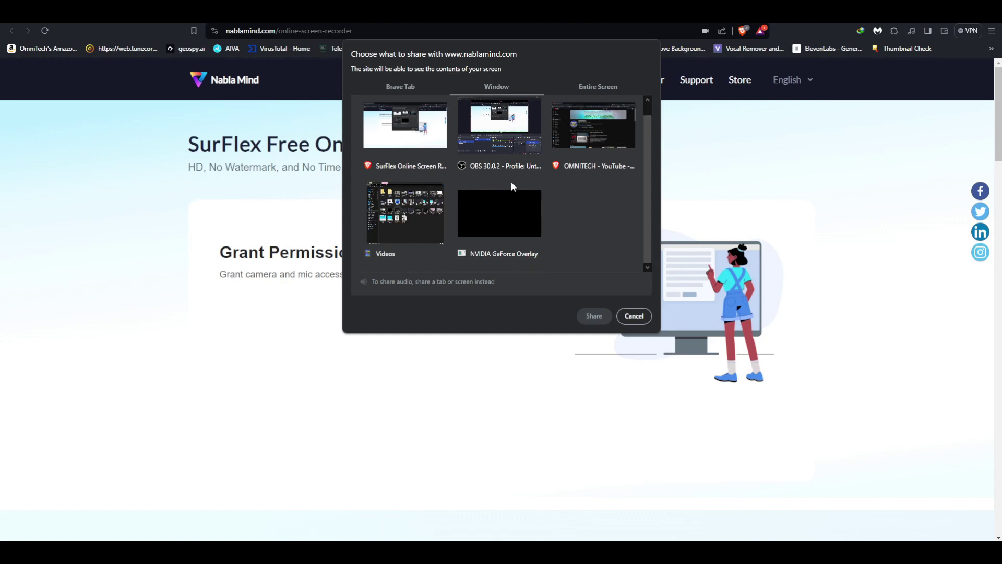
{"action": "left_click", "coordinate": [403, 88]}
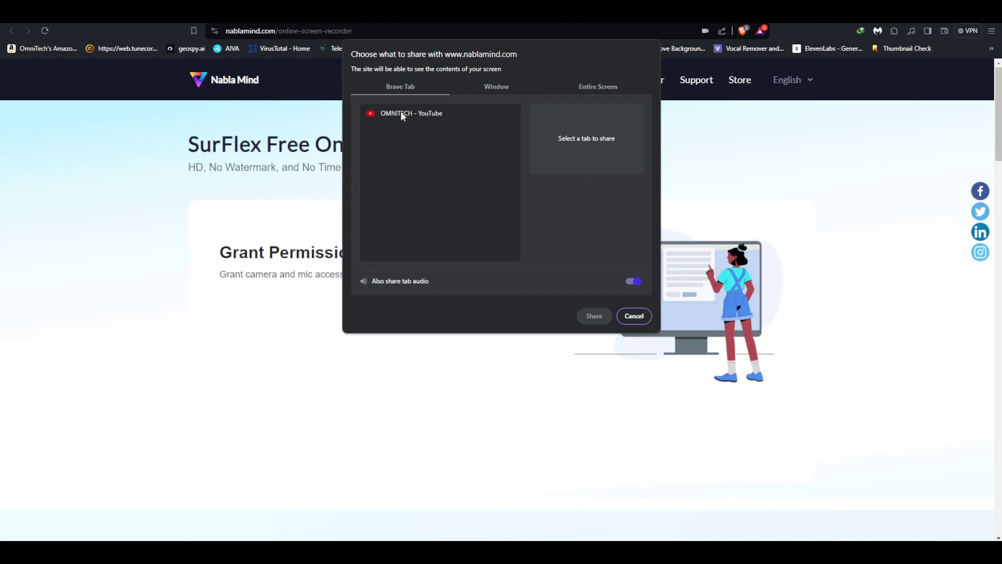
{"action": "left_click", "coordinate": [585, 85]}
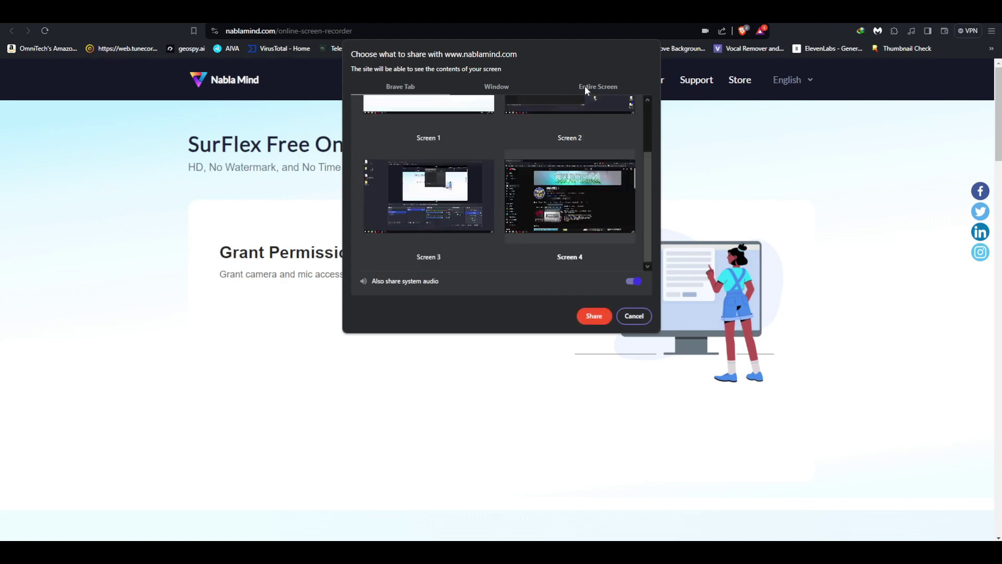
Step: Share Screen 4 and record an 11-second capture, then stop it
{"action": "left_click", "coordinate": [593, 315]}
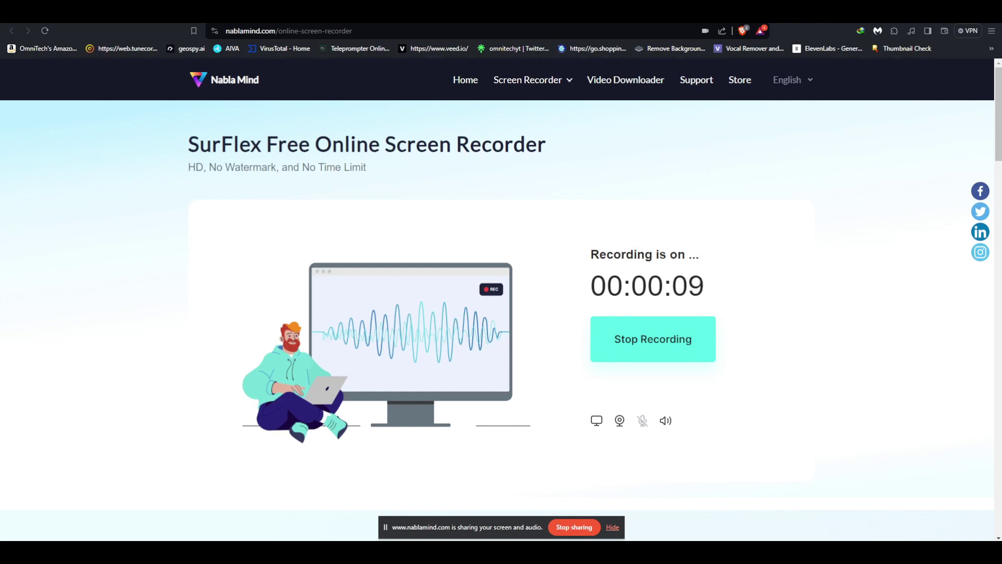
{"action": "left_click", "coordinate": [642, 343]}
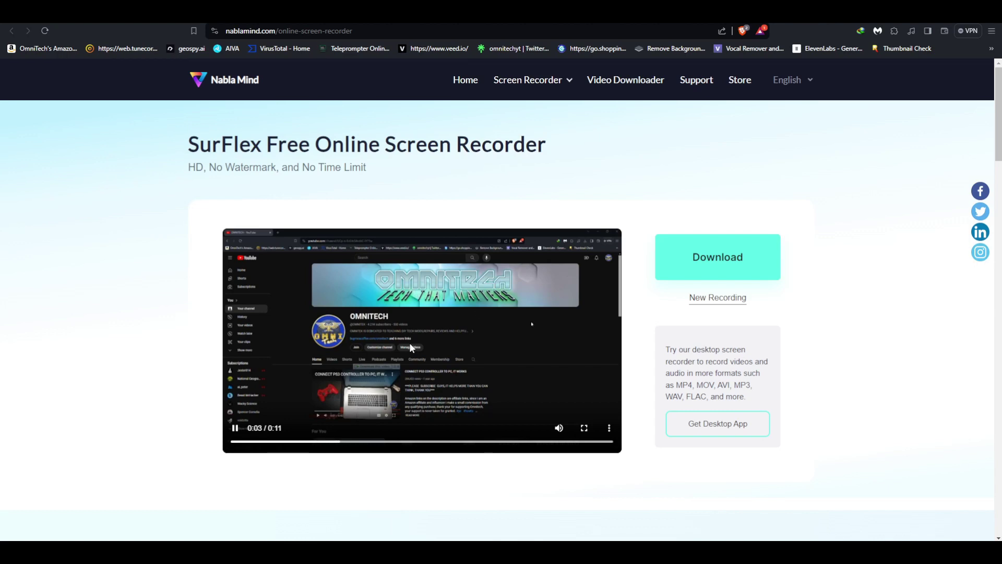
Step: Pause the preview, save the recording as a webm file in AI TEST, and open it
{"action": "left_click", "coordinate": [395, 330]}
{"action": "left_click", "coordinate": [694, 257]}
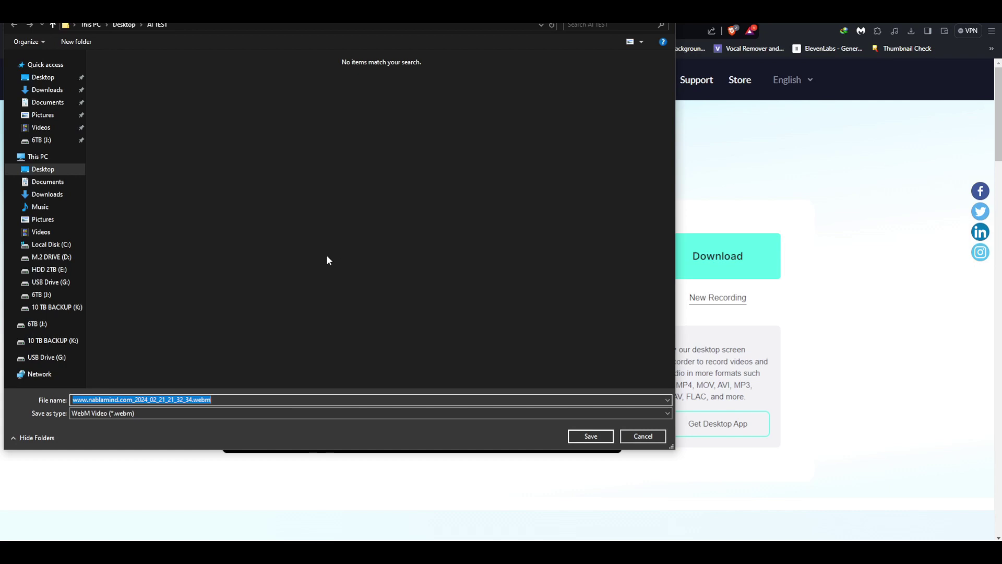
{"action": "left_click", "coordinate": [582, 436]}
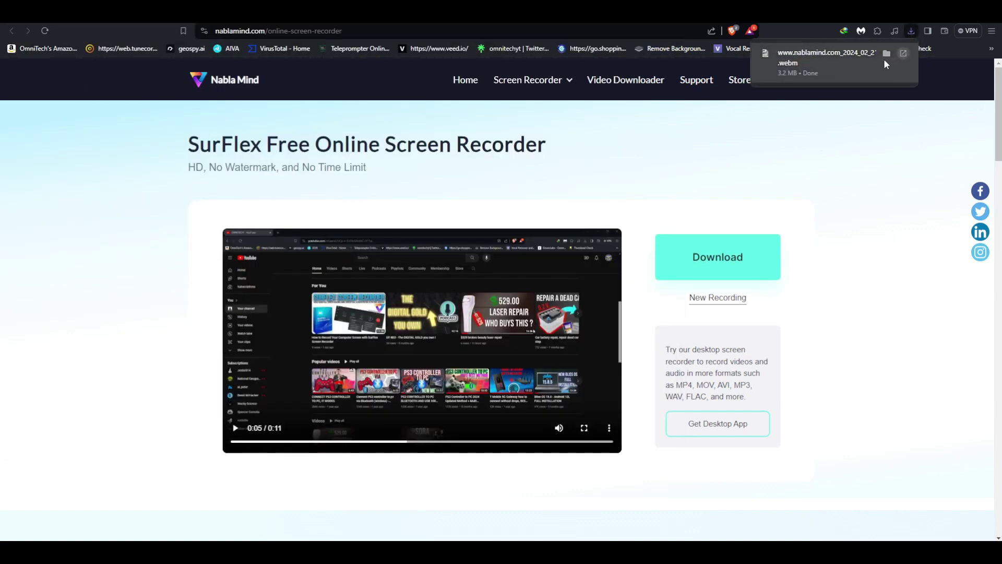
{"action": "left_click", "coordinate": [812, 57]}
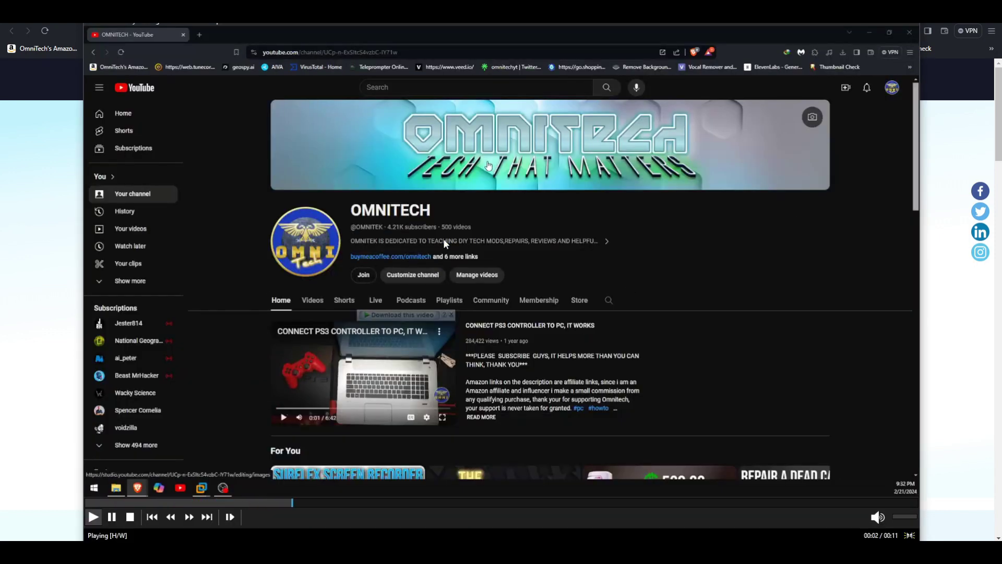
Step: Pause the clip five seconds in and close Media Player Classic
{"action": "key", "text": "space"}
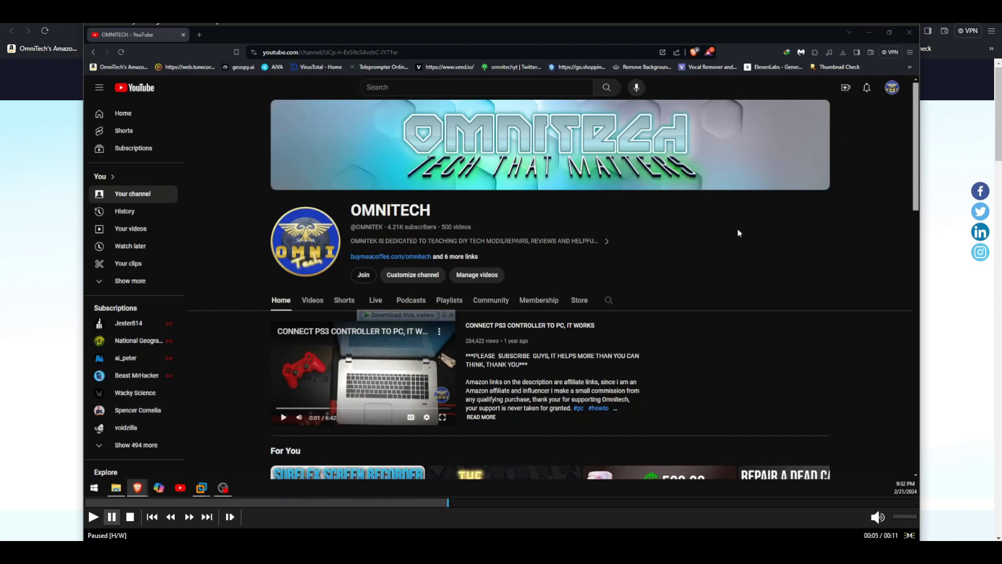
{"action": "left_click", "coordinate": [30, 288]}
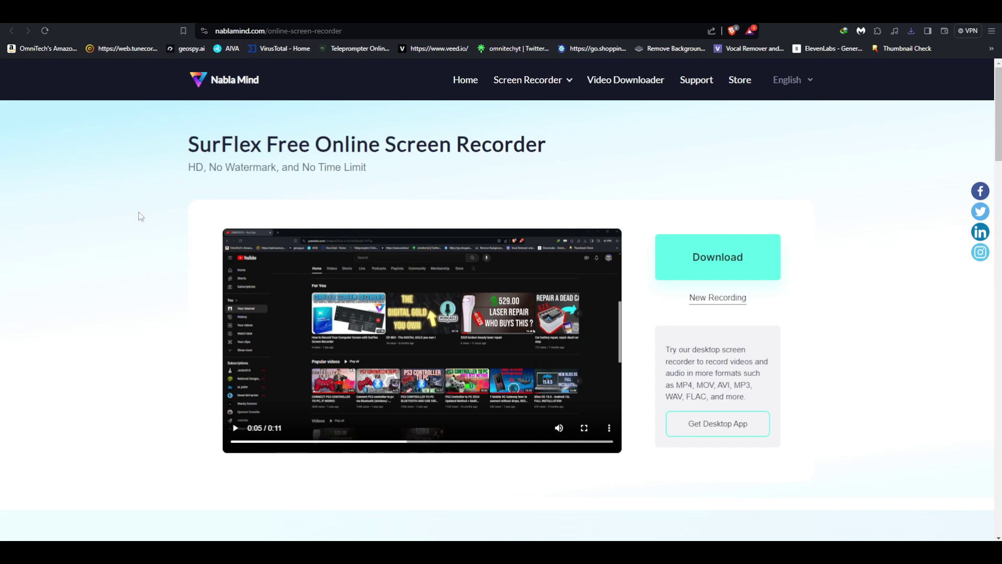
{"action": "scroll", "coordinate": [138, 217], "scroll_direction": "down", "scroll_amount": 8}
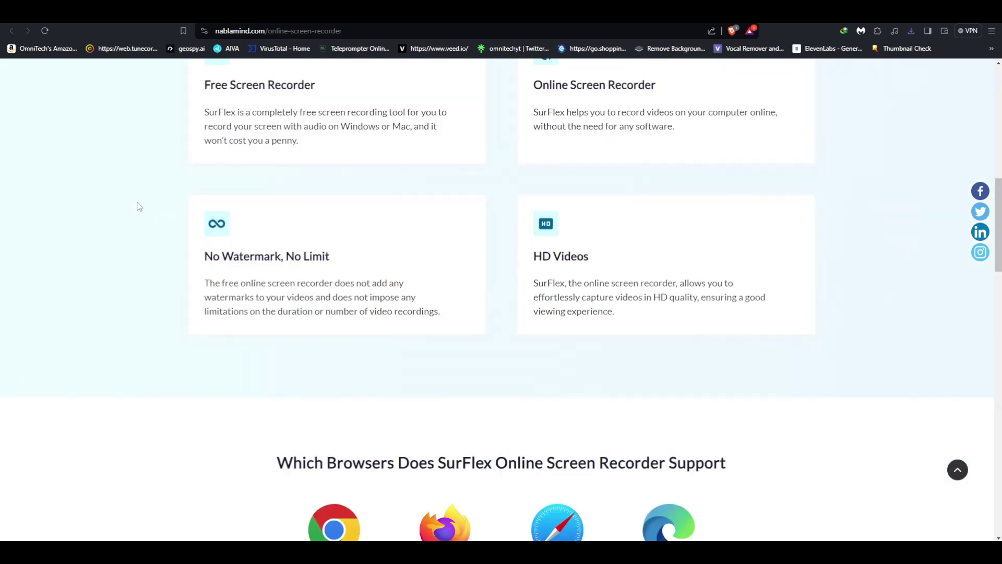
{"action": "scroll", "coordinate": [130, 210], "scroll_direction": "up", "scroll_amount": 2}
{"action": "scroll", "coordinate": [131, 210], "scroll_direction": "down", "scroll_amount": 1}
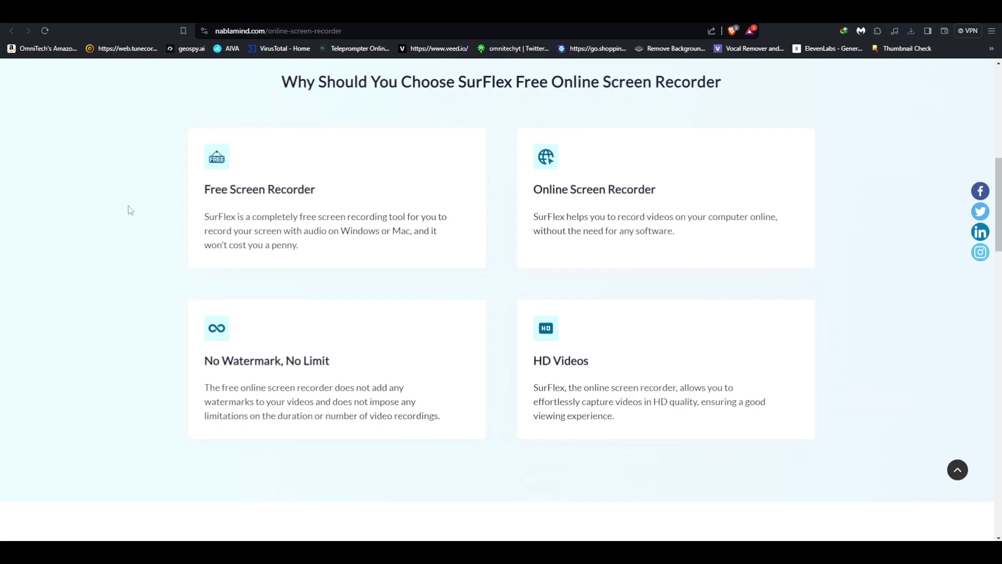
{"action": "scroll", "coordinate": [129, 211], "scroll_direction": "up", "scroll_amount": 6}
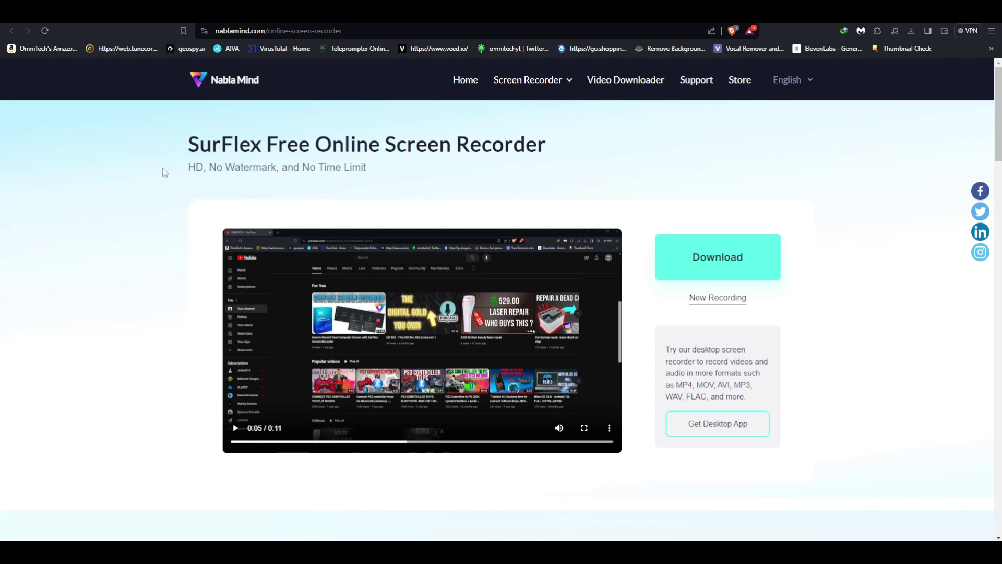
{"action": "scroll", "coordinate": [163, 171], "scroll_direction": "down", "scroll_amount": 1}
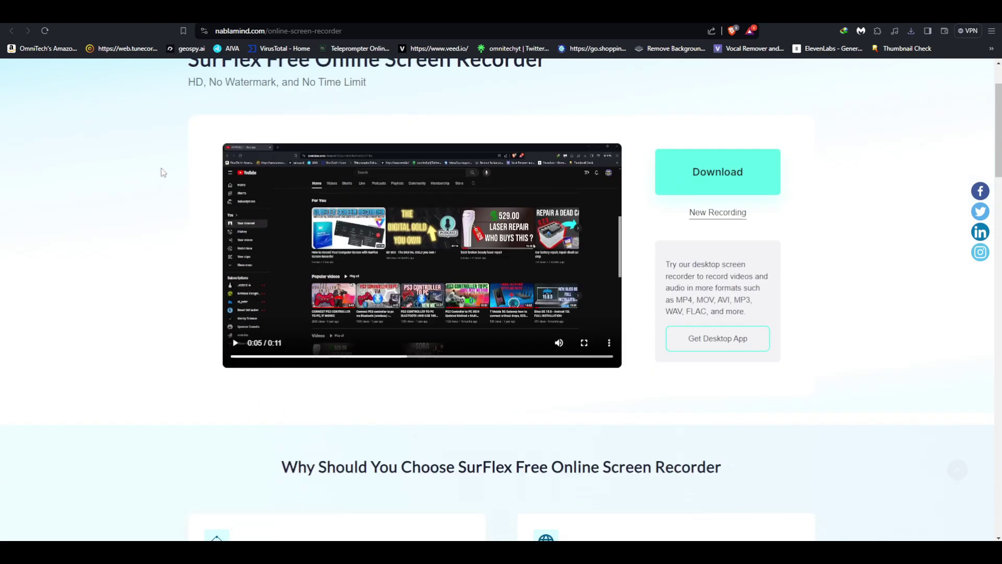
{"action": "scroll", "coordinate": [162, 172], "scroll_direction": "up", "scroll_amount": 1}
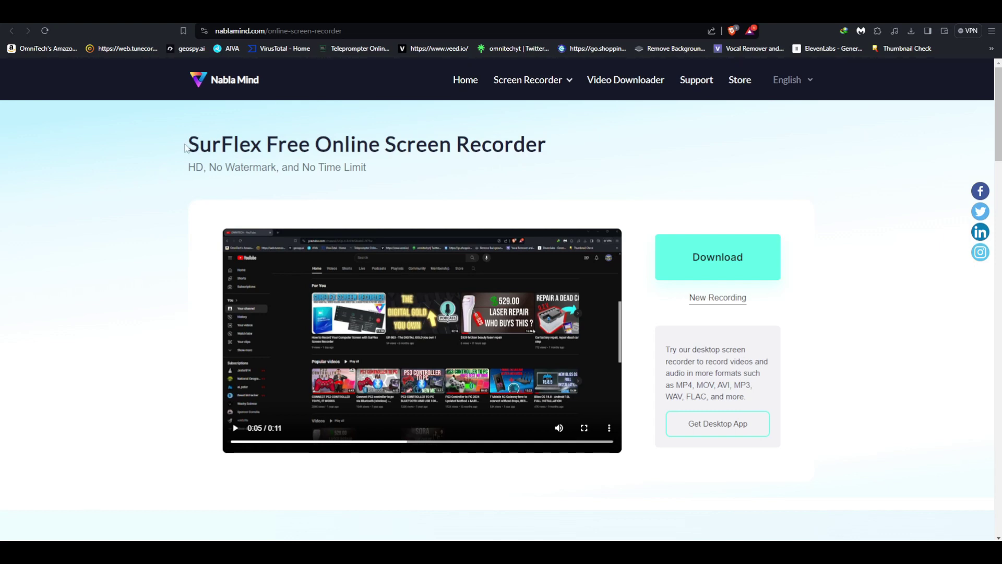
{"action": "left_click_drag", "start_coordinate": [185, 147], "coordinate": [477, 200]}
Step: Scroll through the feature sections back up to 'How to Screen Record Online'
{"action": "left_click", "coordinate": [156, 195]}
{"action": "scroll", "coordinate": [149, 203], "scroll_direction": "down", "scroll_amount": 5}
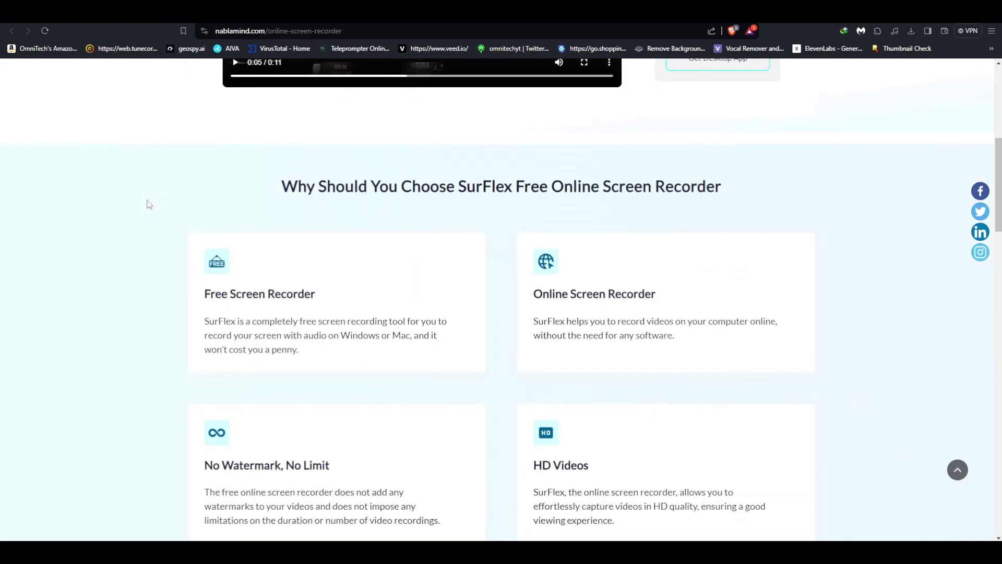
{"action": "scroll", "coordinate": [141, 200], "scroll_direction": "down", "scroll_amount": 4}
{"action": "scroll", "coordinate": [132, 197], "scroll_direction": "down", "scroll_amount": 5}
{"action": "scroll", "coordinate": [137, 196], "scroll_direction": "down", "scroll_amount": 5}
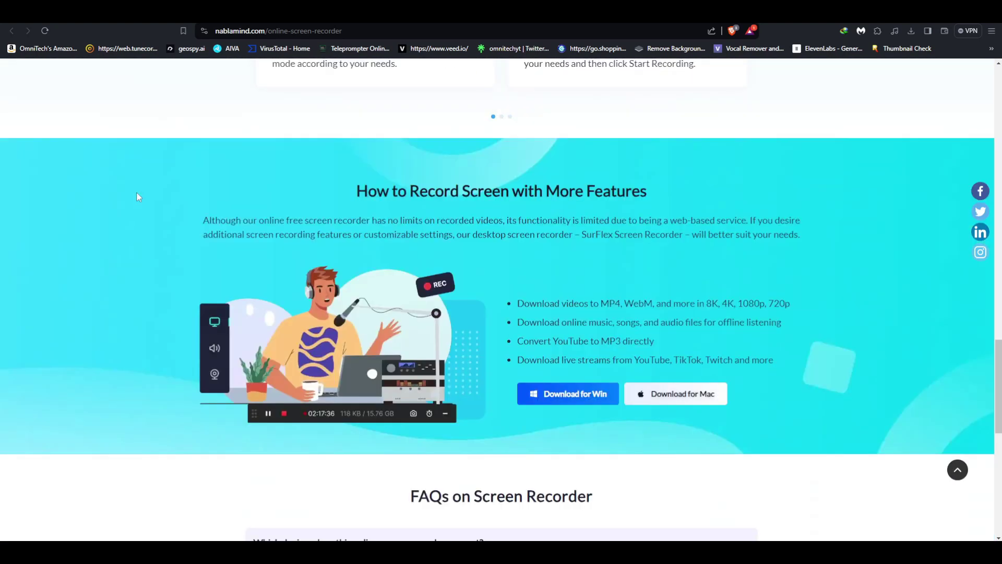
{"action": "scroll", "coordinate": [137, 197], "scroll_direction": "up", "scroll_amount": 3}
{"action": "scroll", "coordinate": [136, 196], "scroll_direction": "up", "scroll_amount": 3}
{"action": "scroll", "coordinate": [136, 196], "scroll_direction": "down", "scroll_amount": 1}
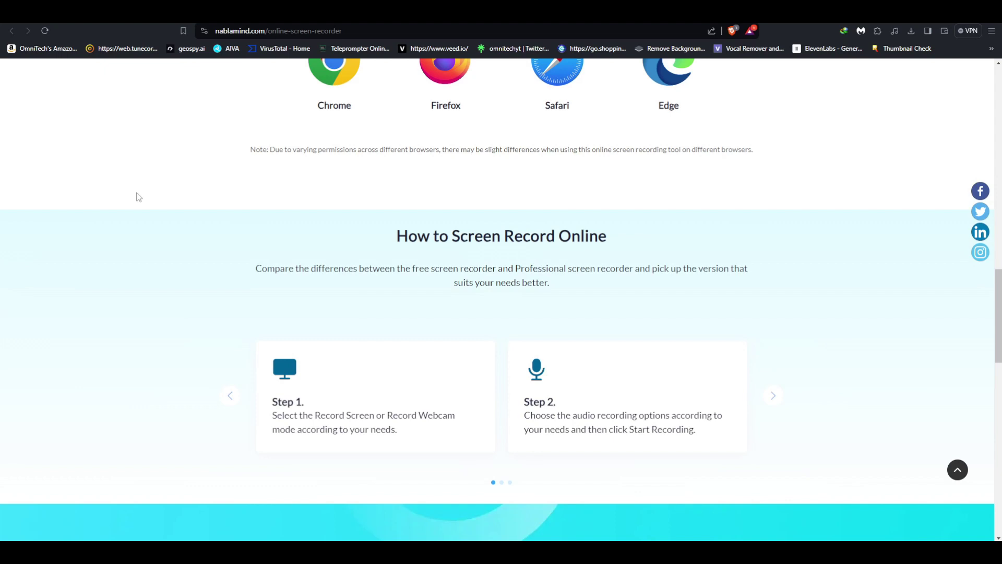
{"action": "scroll", "coordinate": [137, 197], "scroll_direction": "up", "scroll_amount": 1}
{"action": "scroll", "coordinate": [137, 197], "scroll_direction": "up", "scroll_amount": 1}
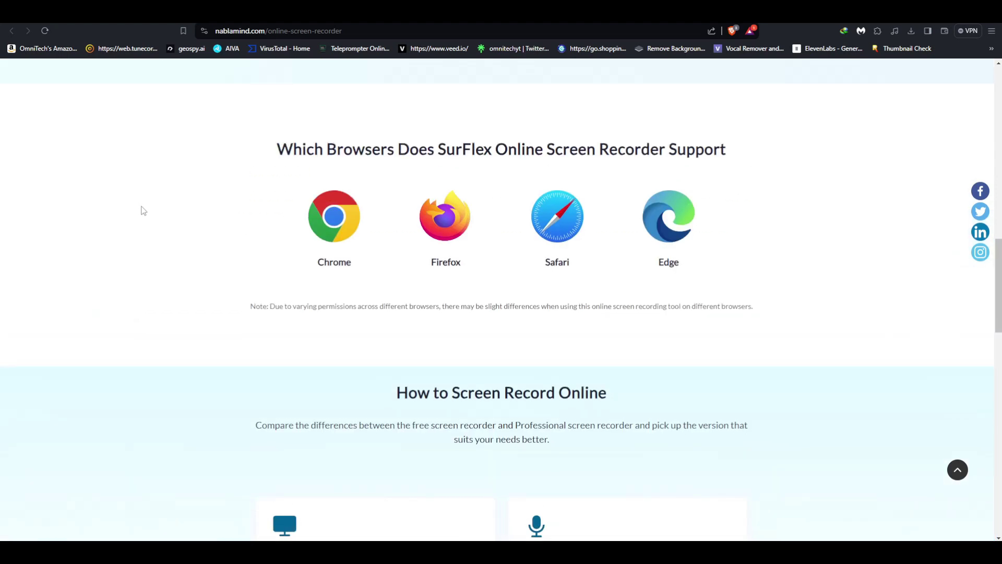
Step: Review the Chrome label and compatibility note under supported browsers
{"action": "double_click", "coordinate": [327, 265]}
{"action": "left_click", "coordinate": [353, 272]}
{"action": "left_click_drag", "start_coordinate": [251, 307], "coordinate": [577, 331]}
{"action": "left_click", "coordinate": [322, 314]}
{"action": "scroll", "coordinate": [282, 315], "scroll_direction": "down", "scroll_amount": 3}
Step: Page the recording-steps carousel forward to Step 5 and back to Step 1
{"action": "left_click", "coordinate": [774, 295]}
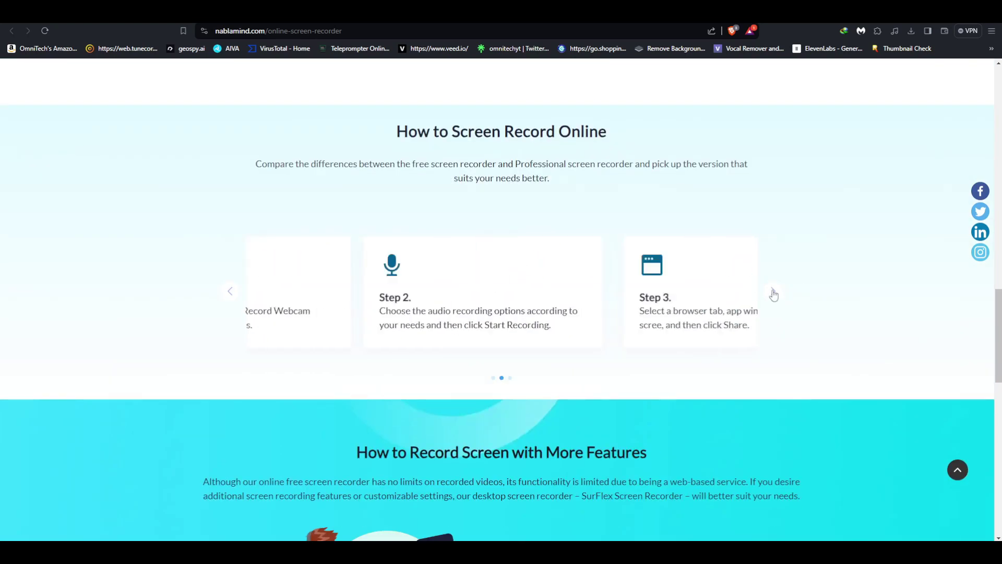
{"action": "left_click", "coordinate": [769, 293]}
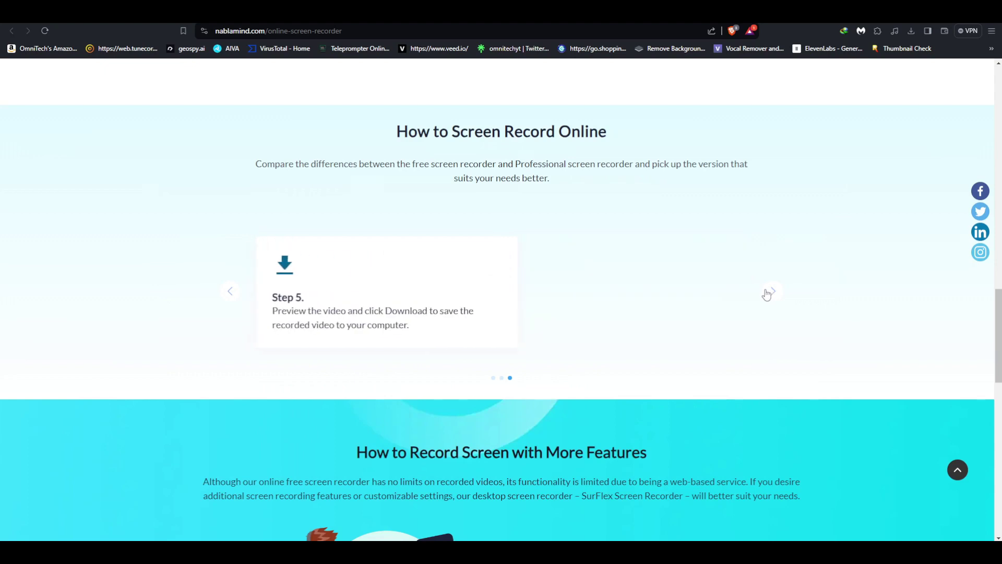
{"action": "left_click", "coordinate": [231, 292]}
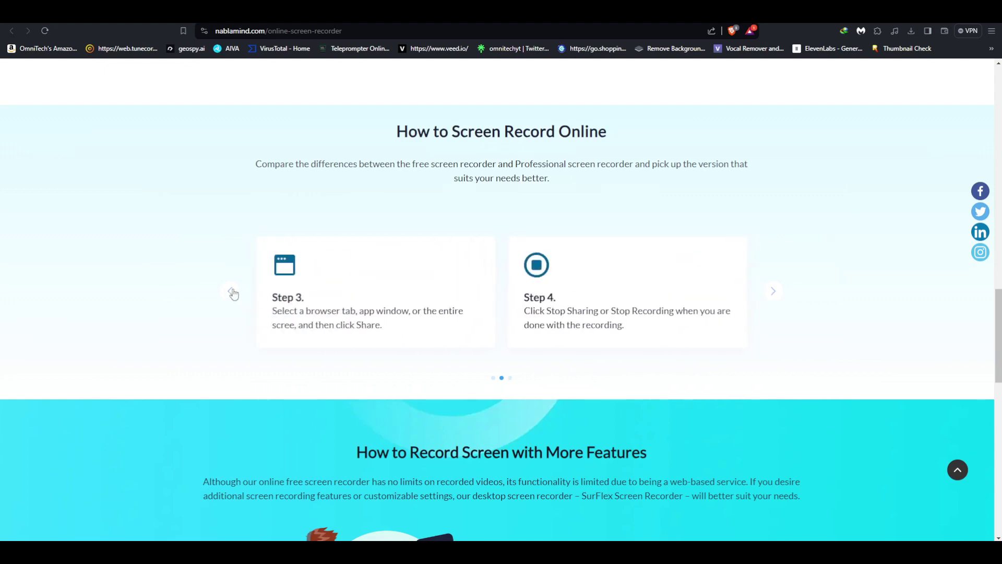
{"action": "left_click", "coordinate": [231, 294]}
{"action": "scroll", "coordinate": [79, 223], "scroll_direction": "up", "scroll_amount": 5}
{"action": "scroll", "coordinate": [79, 222], "scroll_direction": "up", "scroll_amount": 15}
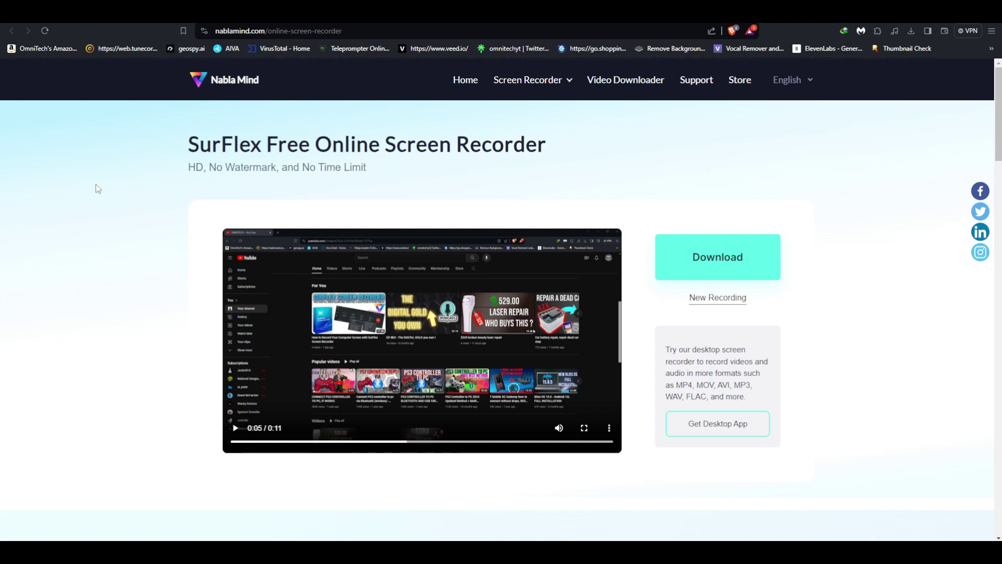
Step: Reset with New Recording, view Record Webcam mode, then return to Record Screen
{"action": "left_click", "coordinate": [710, 299]}
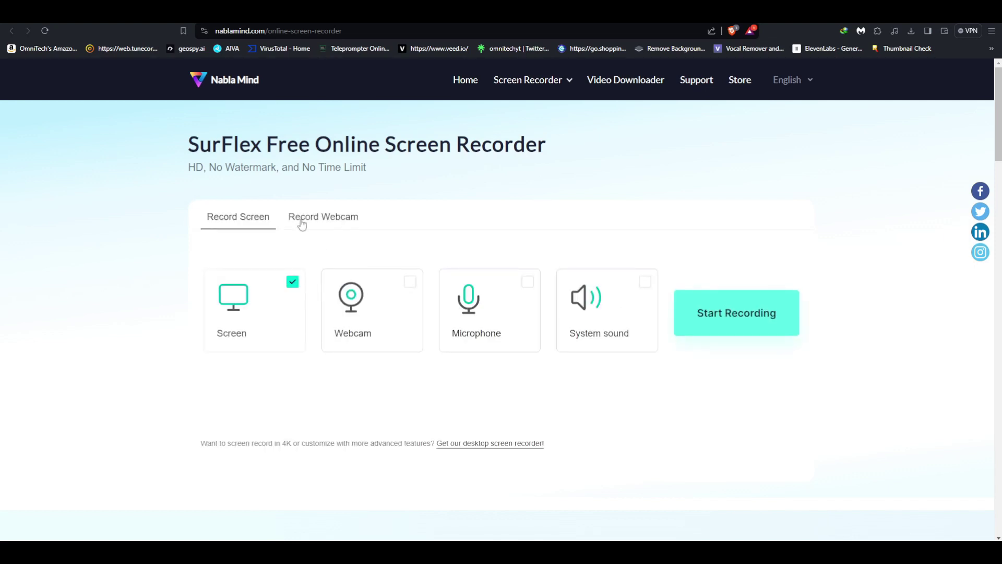
{"action": "left_click", "coordinate": [322, 219]}
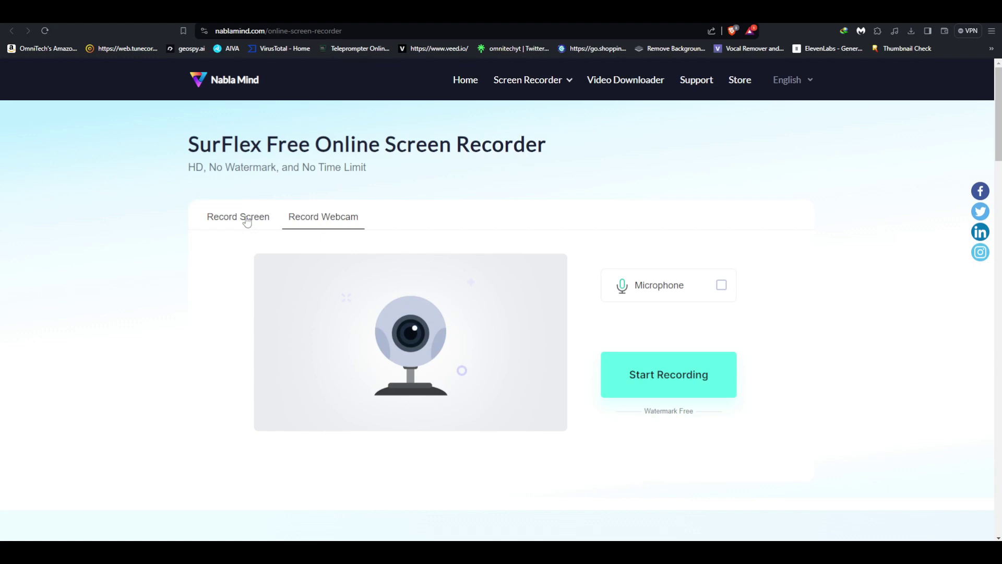
{"action": "left_click", "coordinate": [246, 222]}
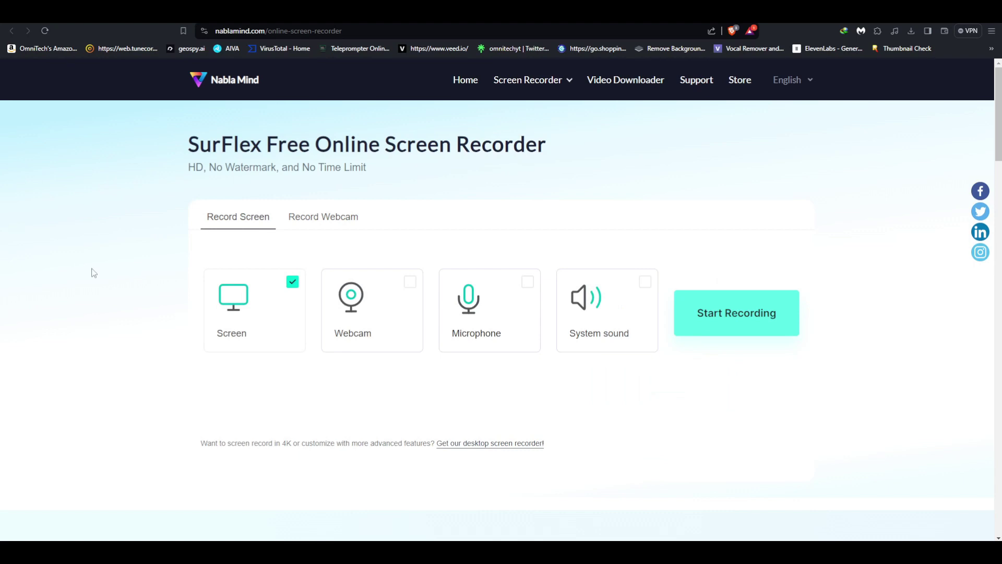
{"action": "scroll", "coordinate": [100, 268], "scroll_direction": "down", "scroll_amount": 4}
{"action": "scroll", "coordinate": [121, 231], "scroll_direction": "up", "scroll_amount": 2}
{"action": "scroll", "coordinate": [117, 223], "scroll_direction": "up", "scroll_amount": 2}
{"action": "left_click", "coordinate": [275, 32]}
{"action": "right_click", "coordinate": [274, 32]}
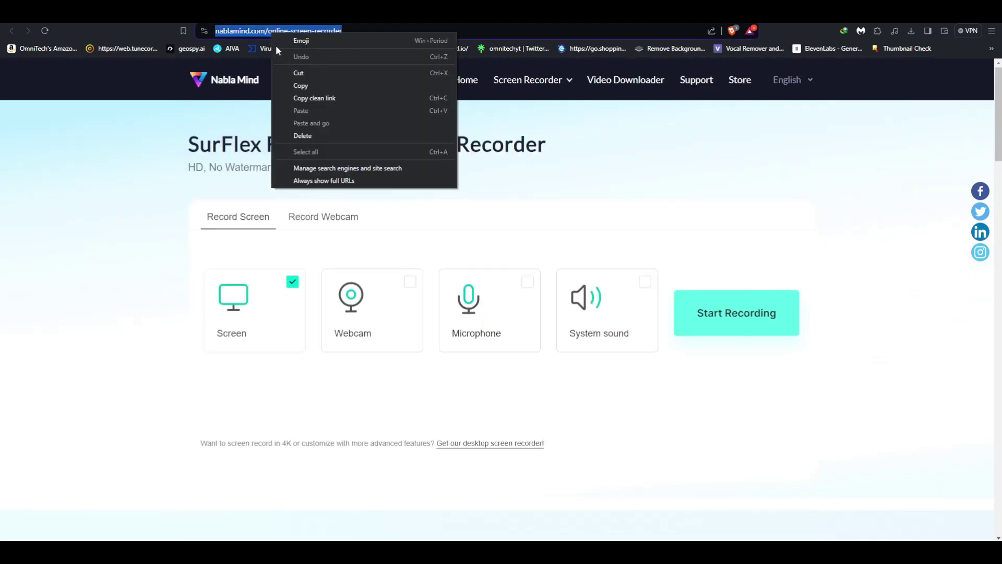
{"action": "left_click", "coordinate": [303, 83]}
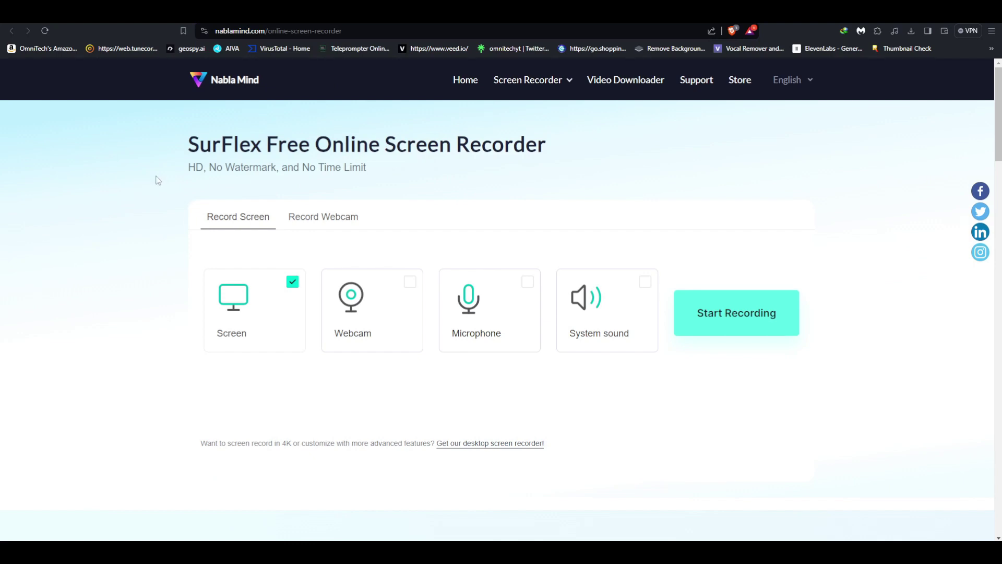
{"action": "left_click_drag", "start_coordinate": [189, 167], "coordinate": [311, 178]}
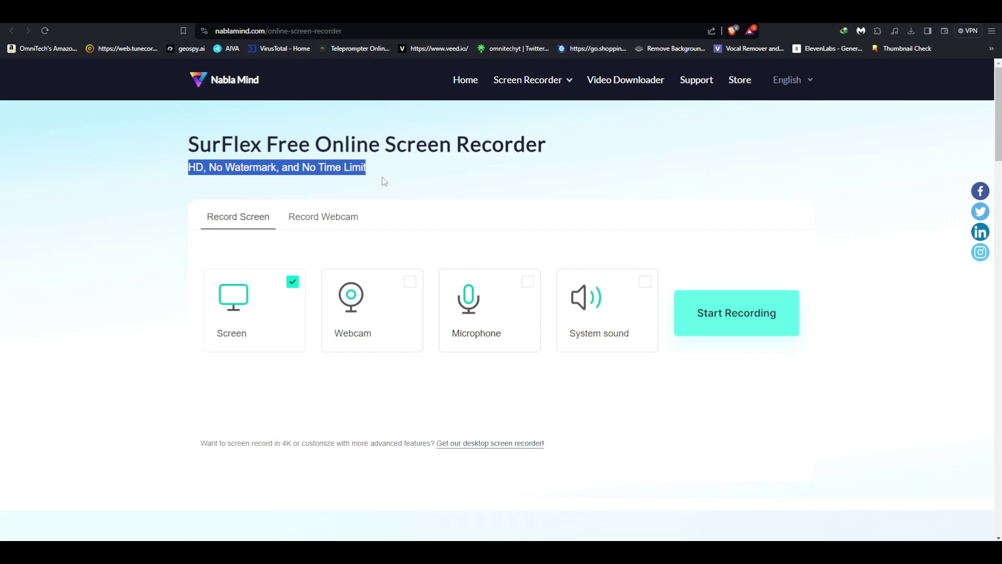
{"action": "left_click", "coordinate": [154, 228]}
{"action": "scroll", "coordinate": [145, 220], "scroll_direction": "down", "scroll_amount": 3}
{"action": "scroll", "coordinate": [135, 221], "scroll_direction": "down", "scroll_amount": 2}
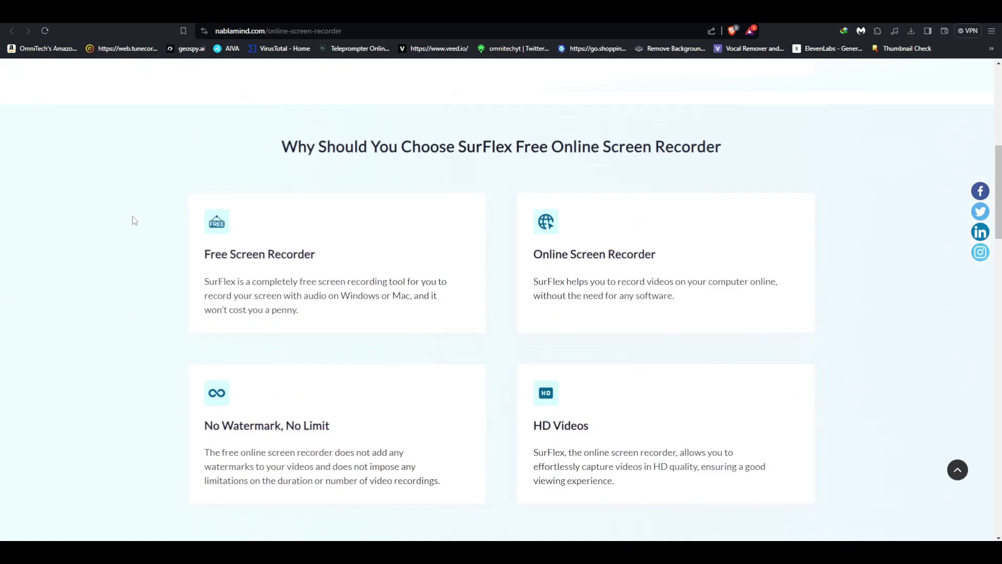
{"action": "scroll", "coordinate": [133, 221], "scroll_direction": "down", "scroll_amount": 1}
{"action": "scroll", "coordinate": [133, 220], "scroll_direction": "up", "scroll_amount": 6}
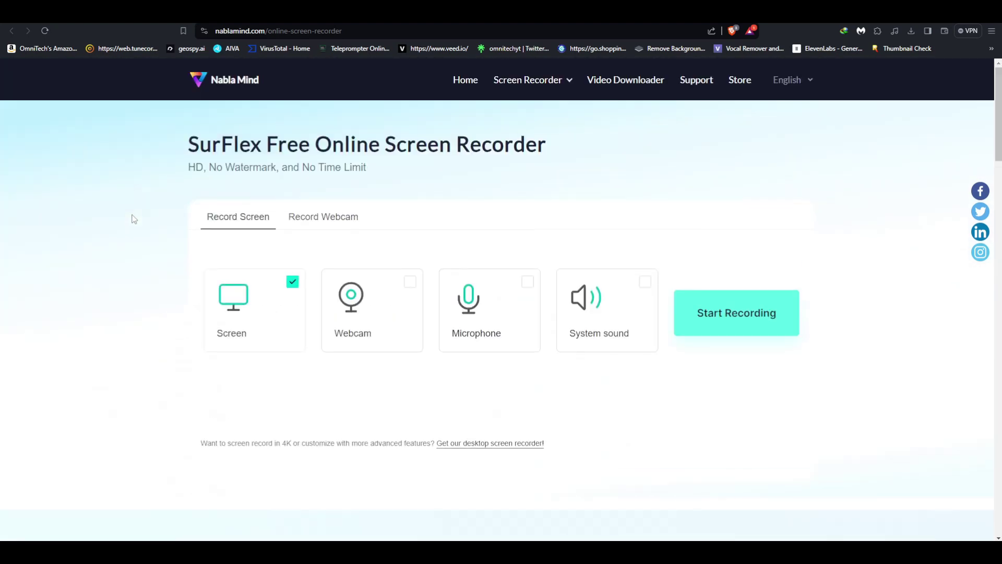